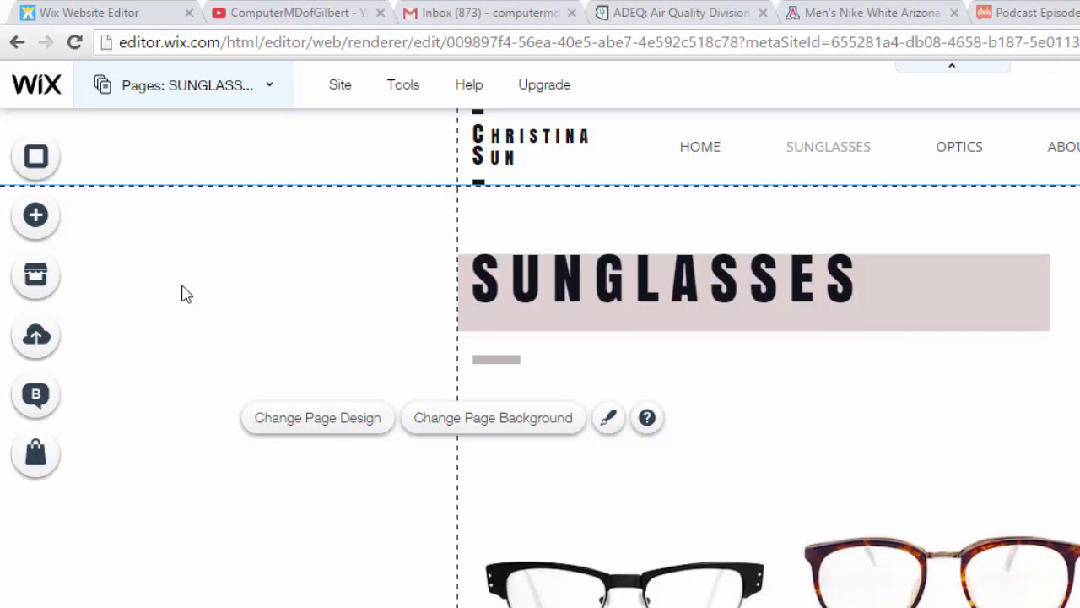
# - Search the App Market for 'paypal'
pyautogui.click(44, 283)
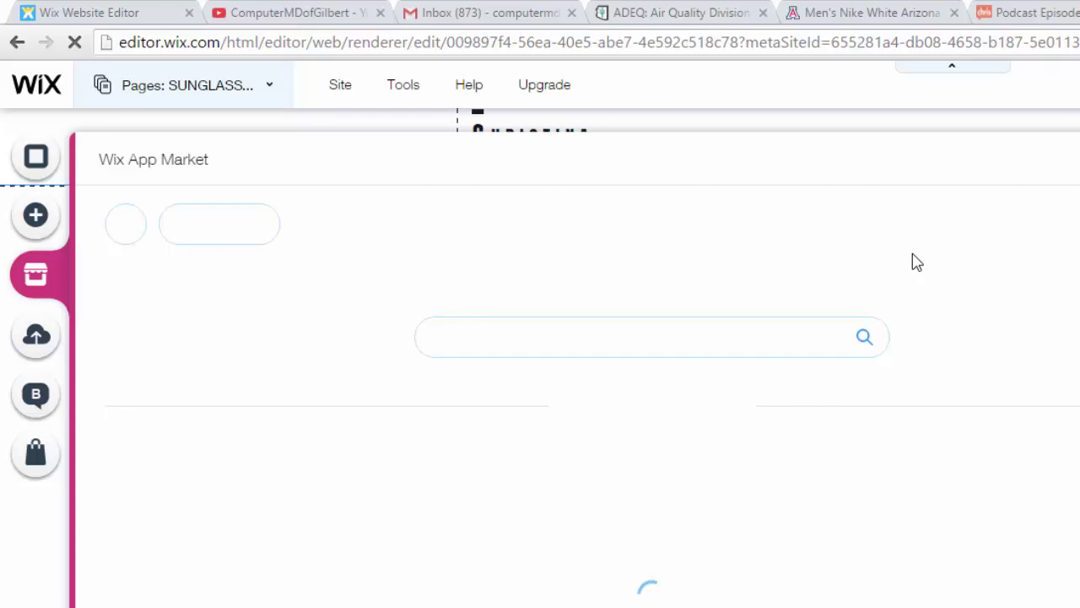
pyautogui.click(705, 334)
pyautogui.write('pa')
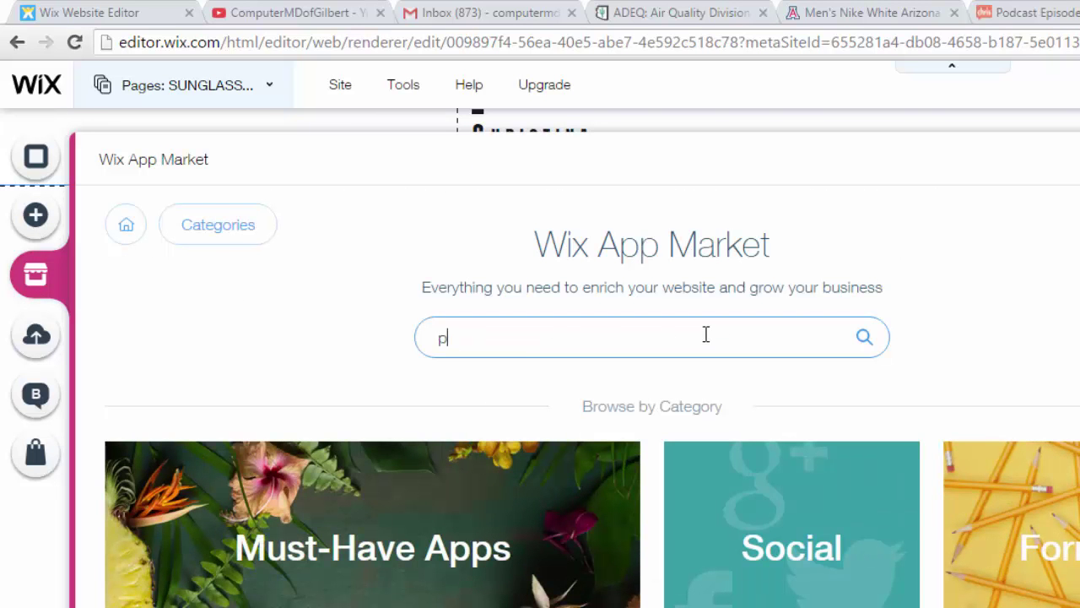
pyautogui.write('ypal')
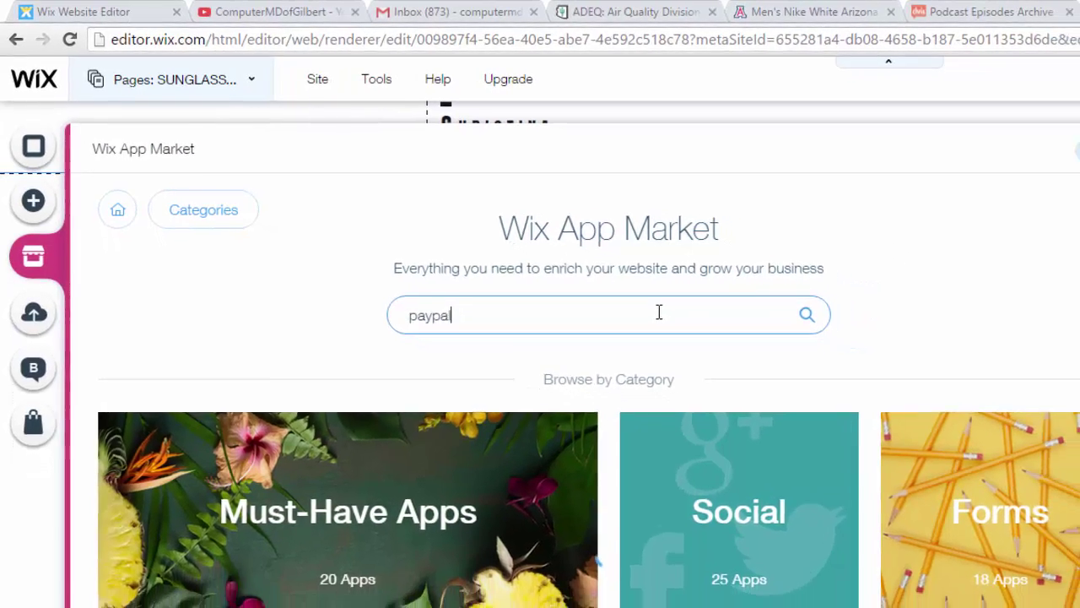
pyautogui.press('Return')
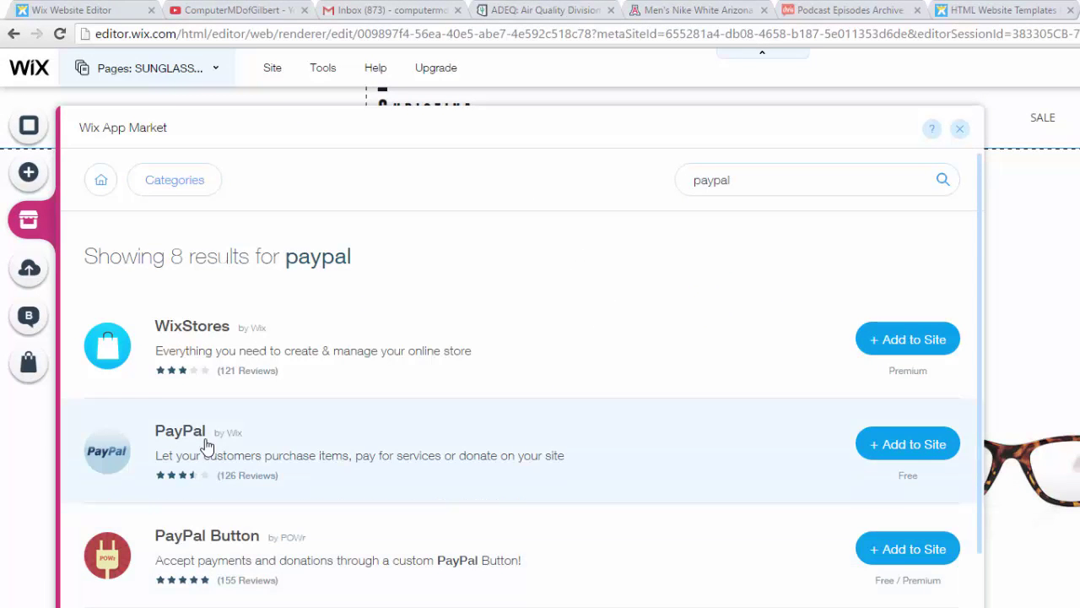
# - Add the PayPal Buy Now button and move it into the left margin, dismissing the off-grid warning
pyautogui.click(879, 454)
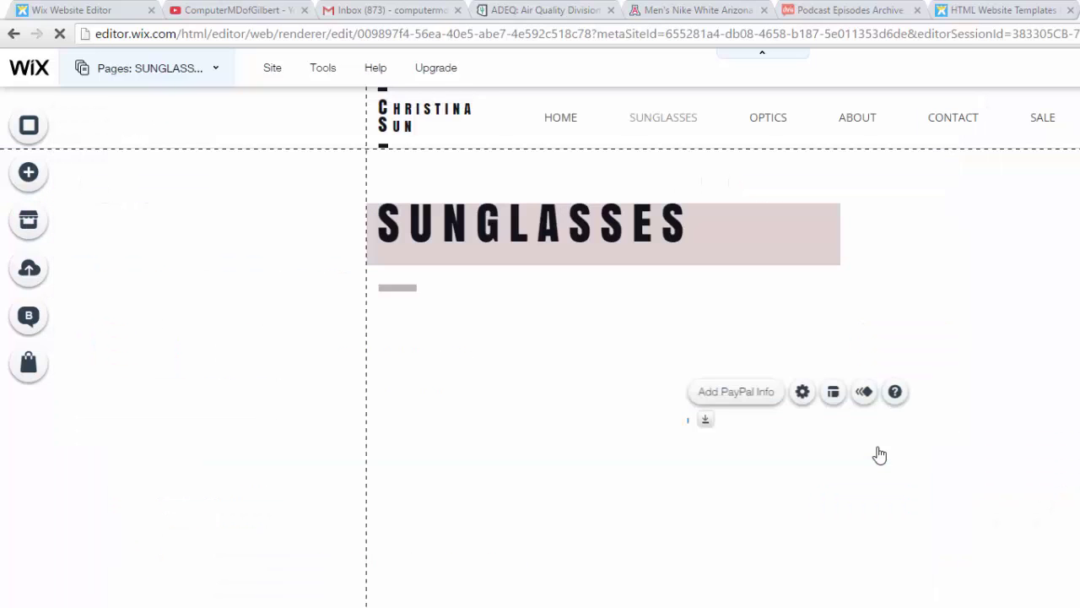
pyautogui.moveTo(738, 451); pyautogui.dragTo(197, 382)
pyautogui.click(931, 307)
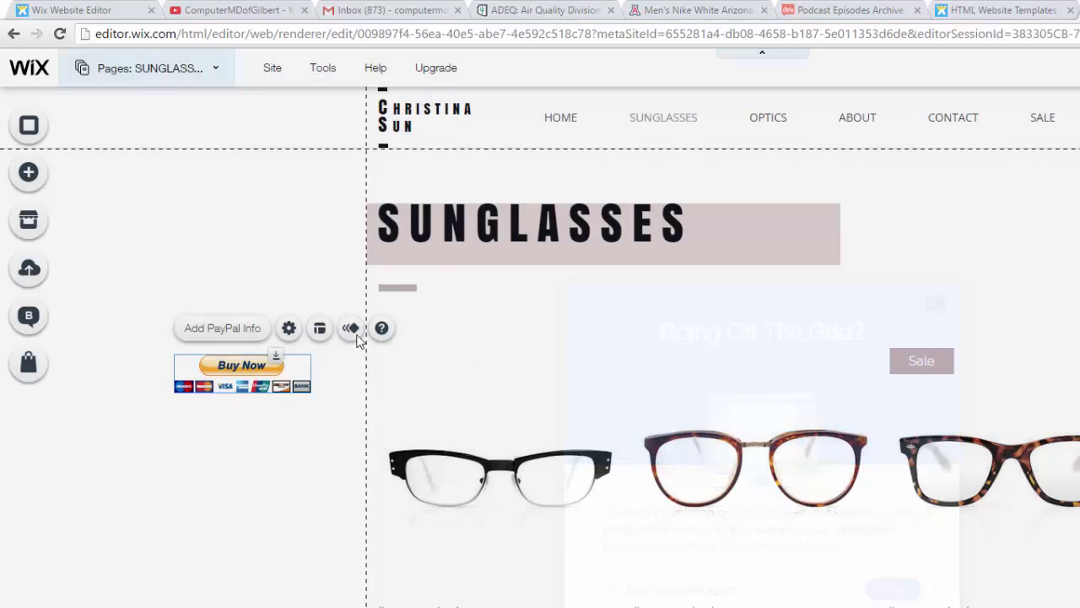
# - Switch the PayPal button to Donating and review its U.S. Dollars, new-window and English options
pyautogui.click(289, 328)
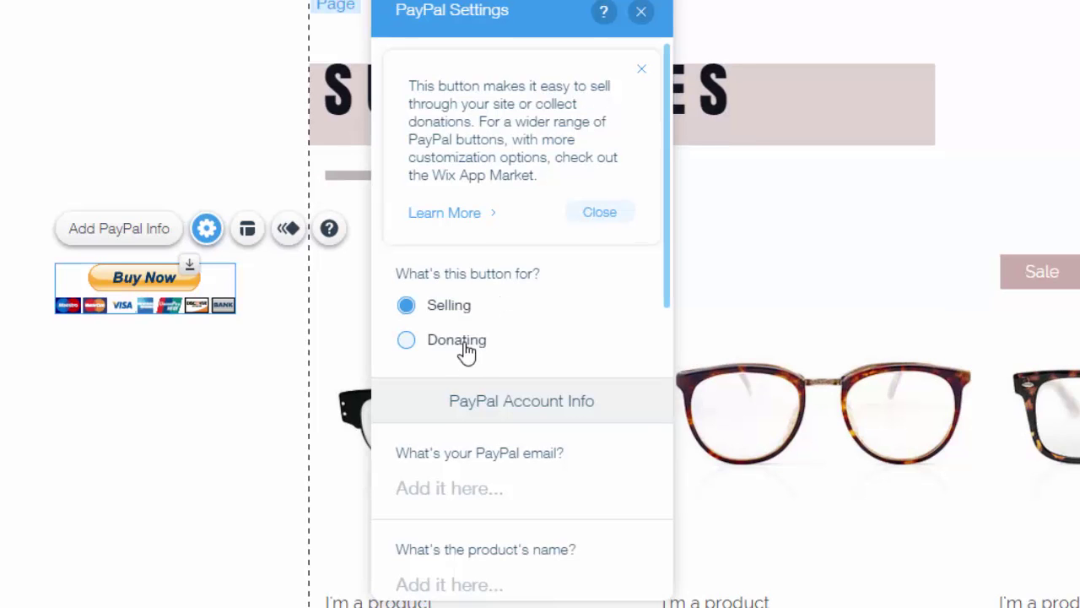
pyautogui.click(407, 341)
pyautogui.scroll(-1, 548, 279)
pyautogui.scroll(-2, 549, 280)
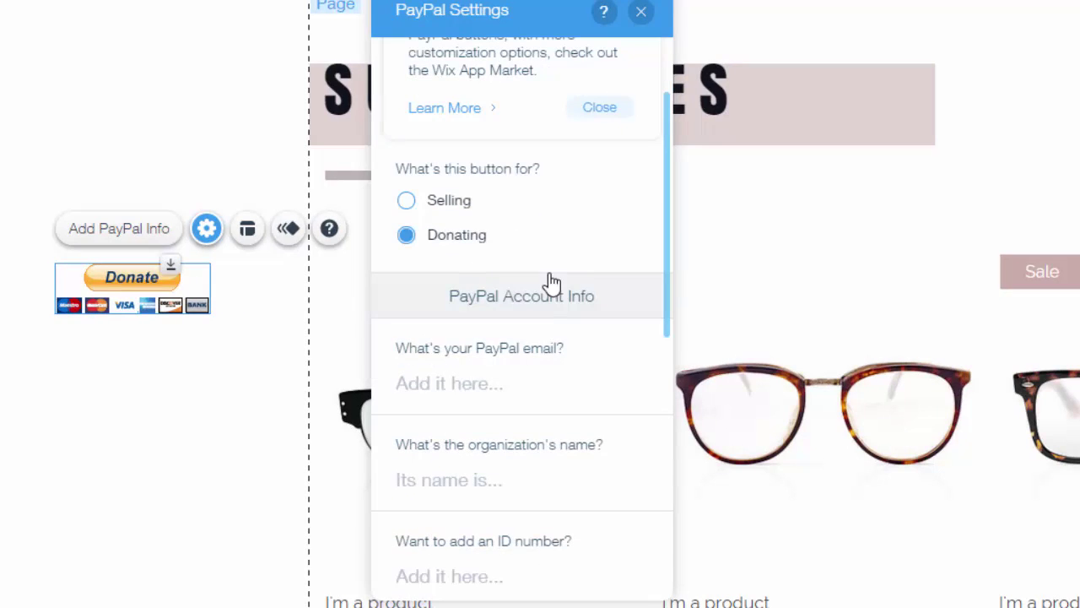
pyautogui.scroll(-4, 516, 354)
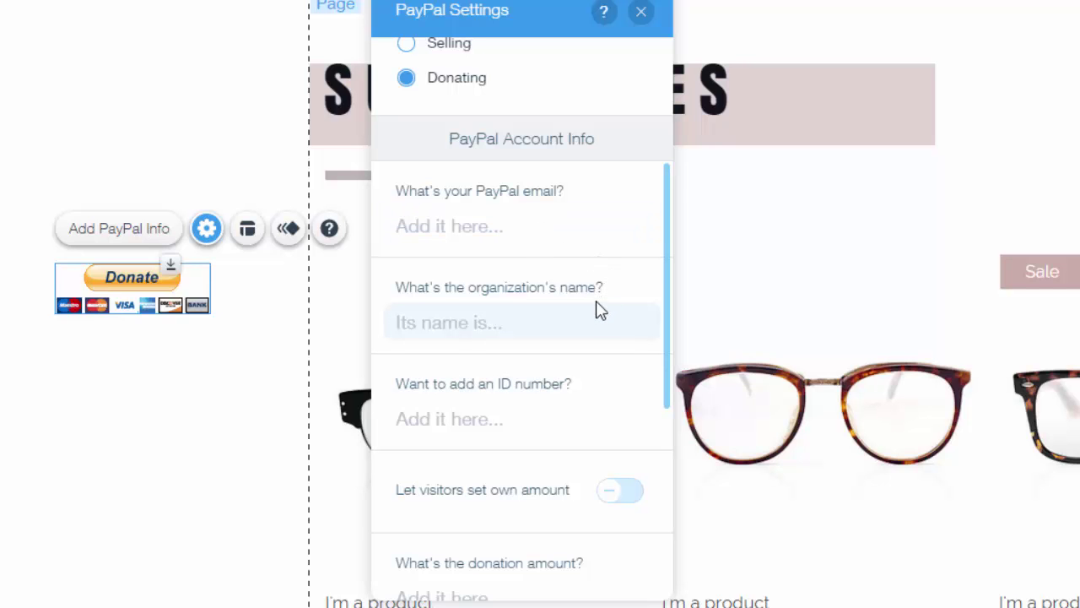
pyautogui.scroll(-1, 503, 334)
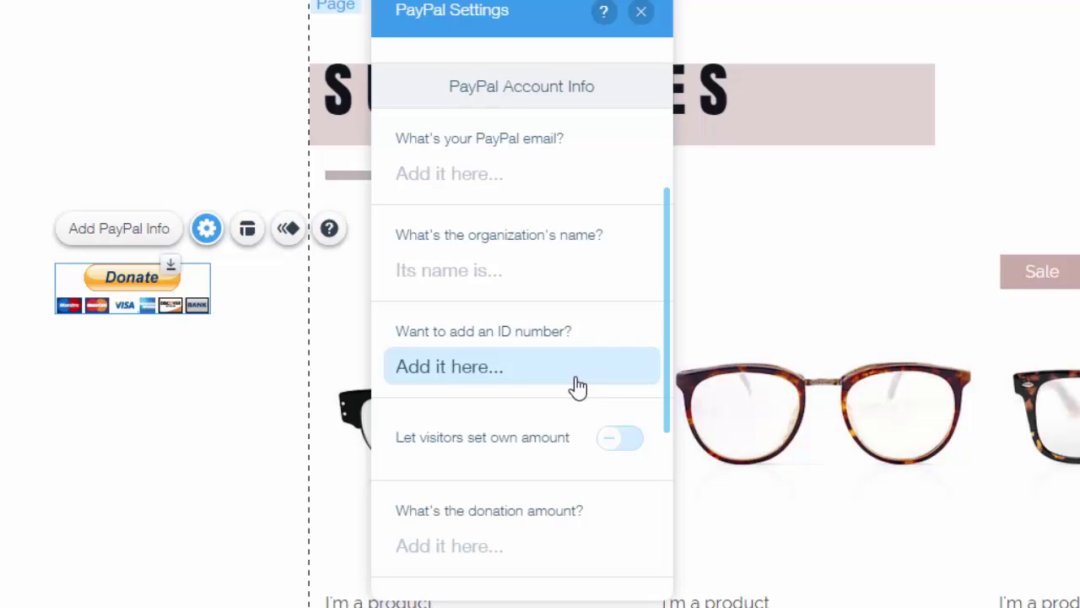
pyautogui.scroll(-1, 599, 345)
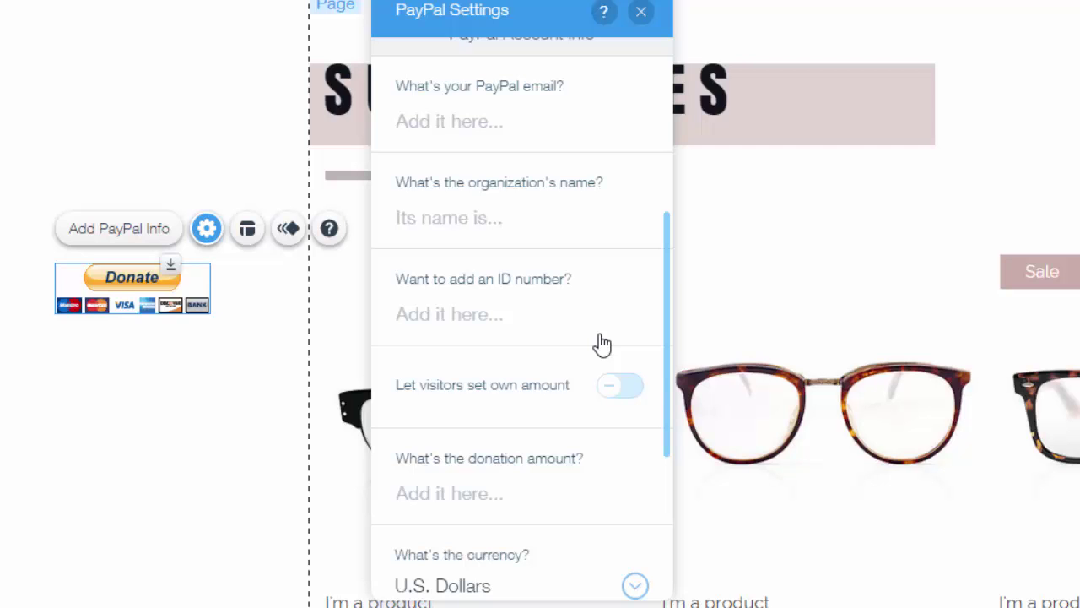
pyautogui.scroll(-2, 526, 295)
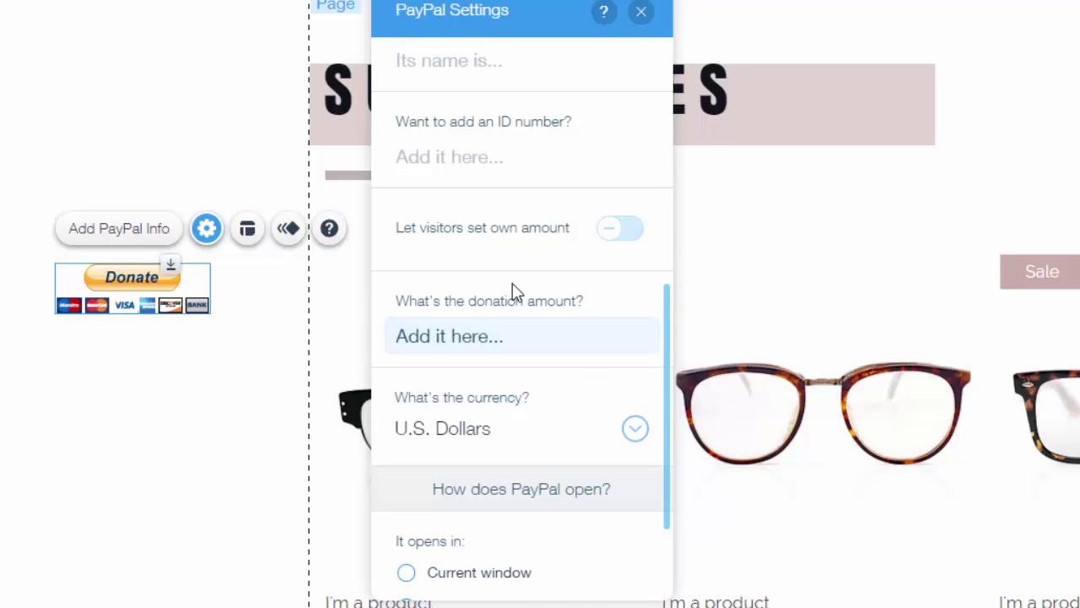
pyautogui.scroll(-1, 513, 287)
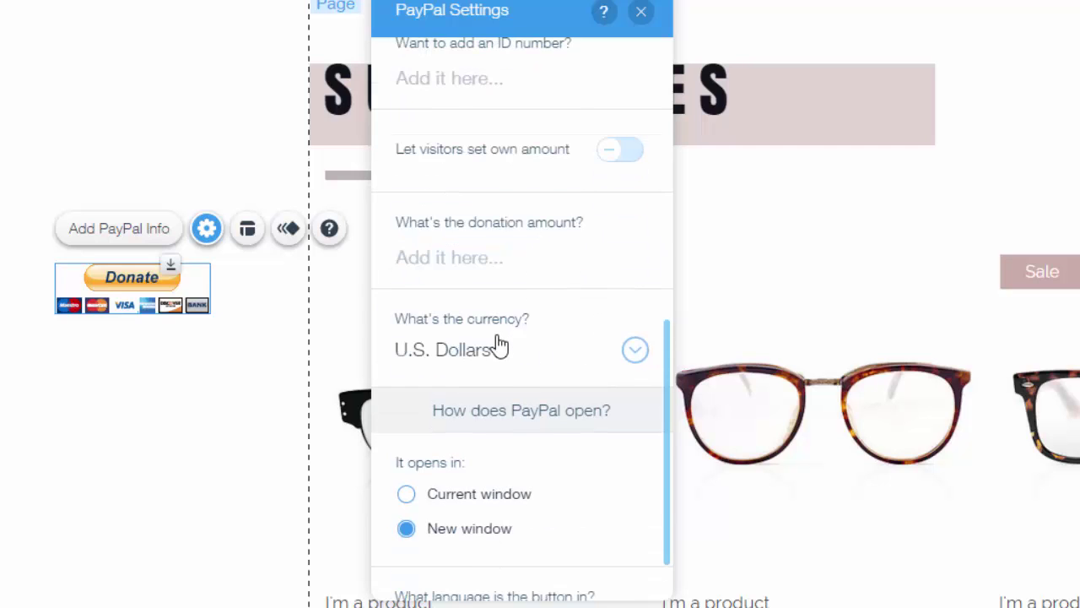
pyautogui.scroll(-1, 498, 346)
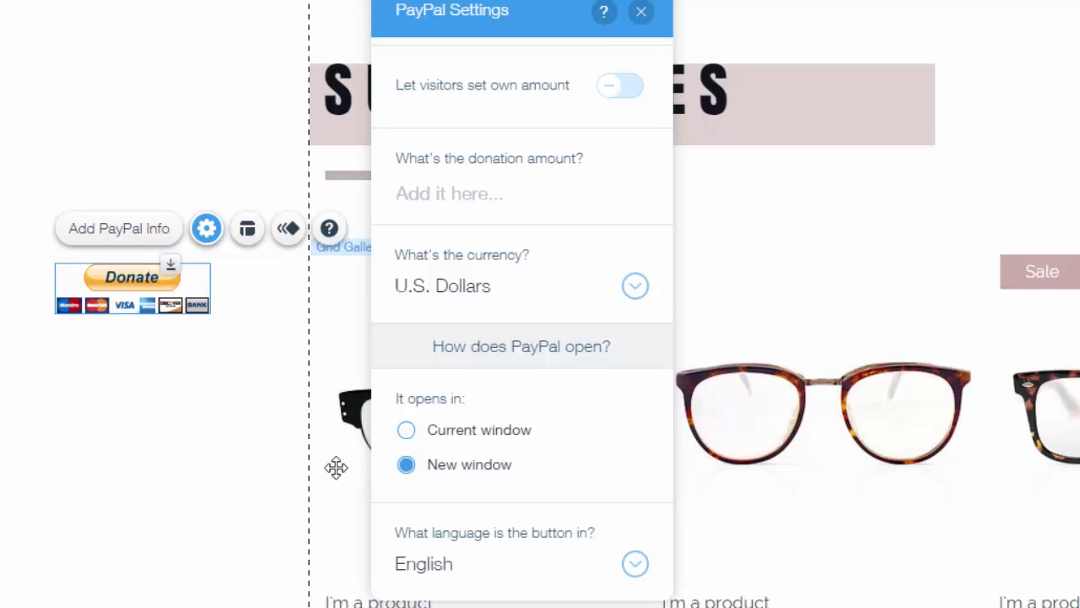
# - Close PayPal settings, open the product gallery's settings, and scroll the VIP, eCommerce, Unlimited and Combo plans
pyautogui.click(641, 12)
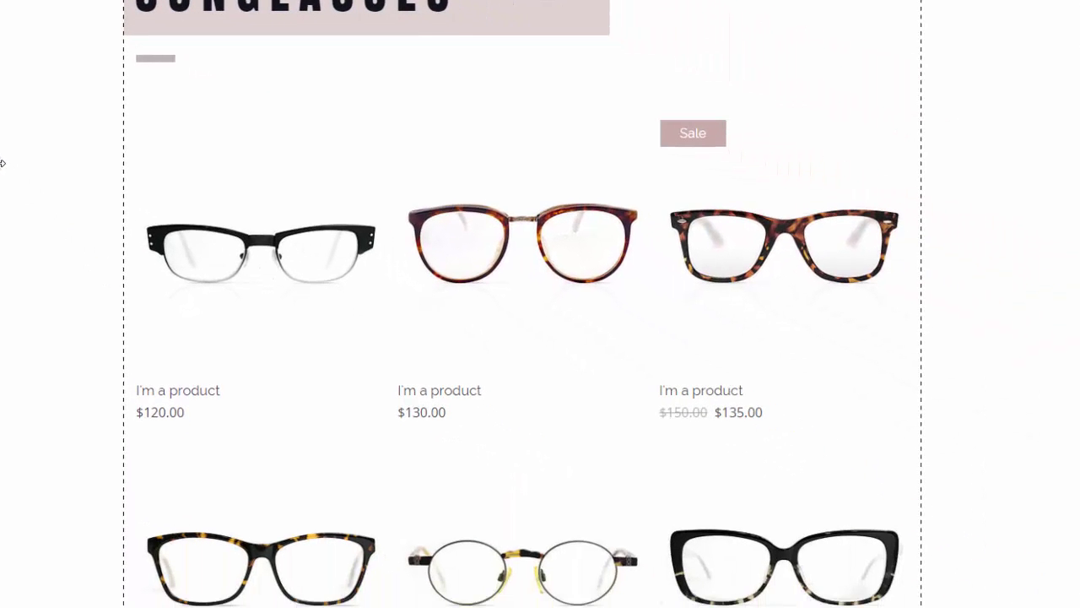
pyautogui.click(584, 251)
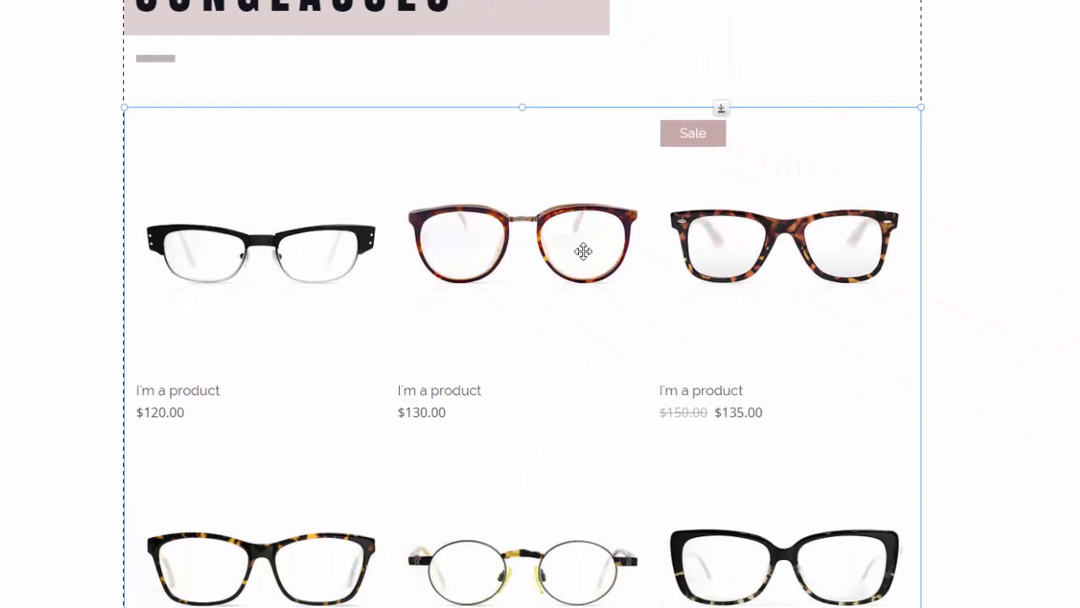
pyautogui.doubleClick(583, 251)
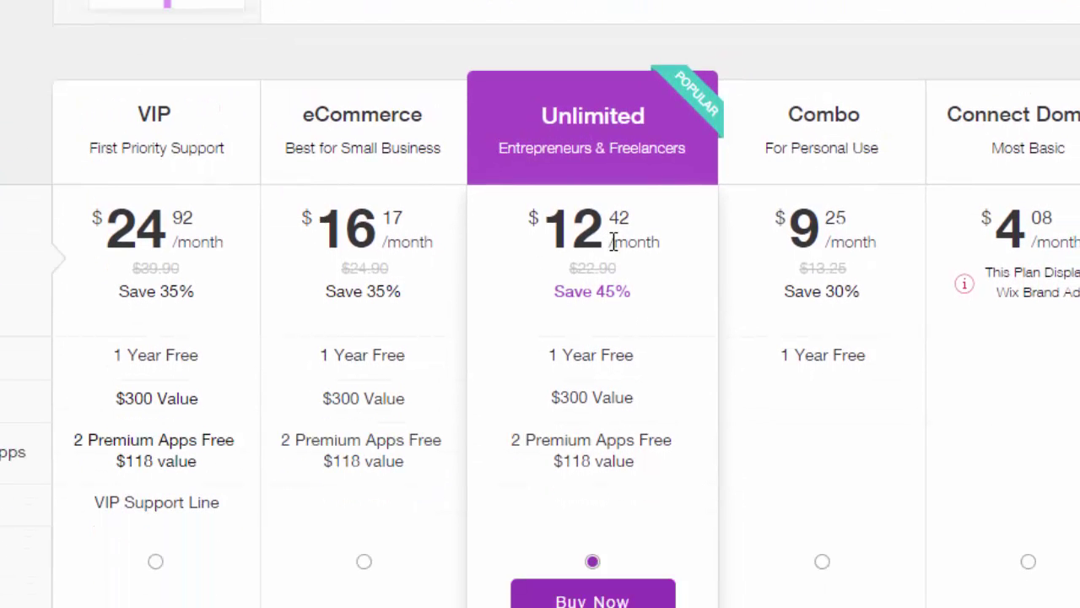
pyautogui.scroll(-3, 603, 262)
pyautogui.scroll(-4, 428, 537)
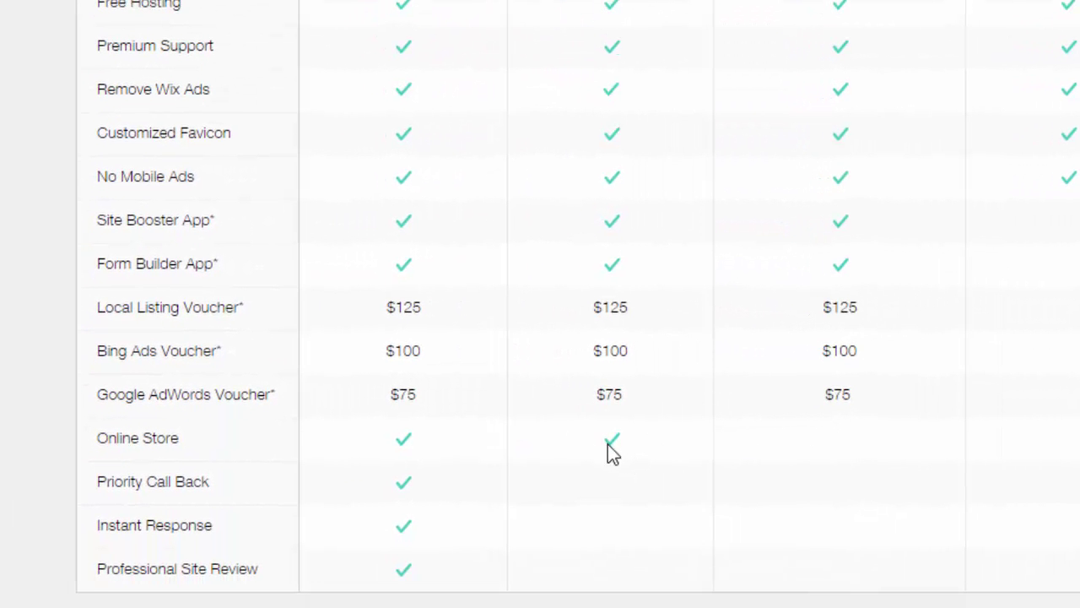
pyautogui.scroll(10, 611, 450)
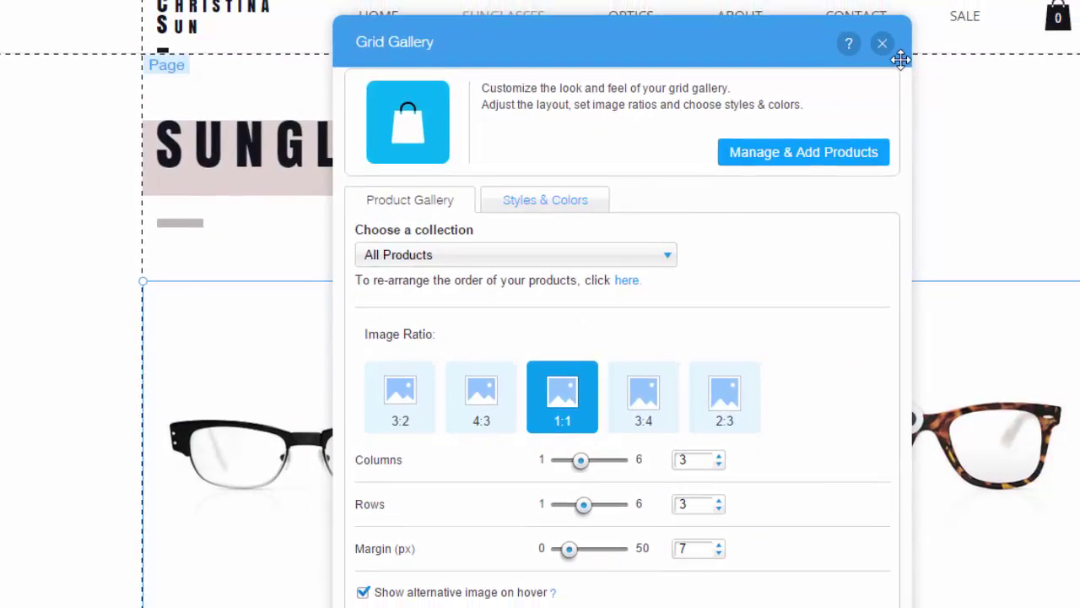
# - Close the Grid Gallery settings to return to the Sunglasses page
pyautogui.click(812, 191)
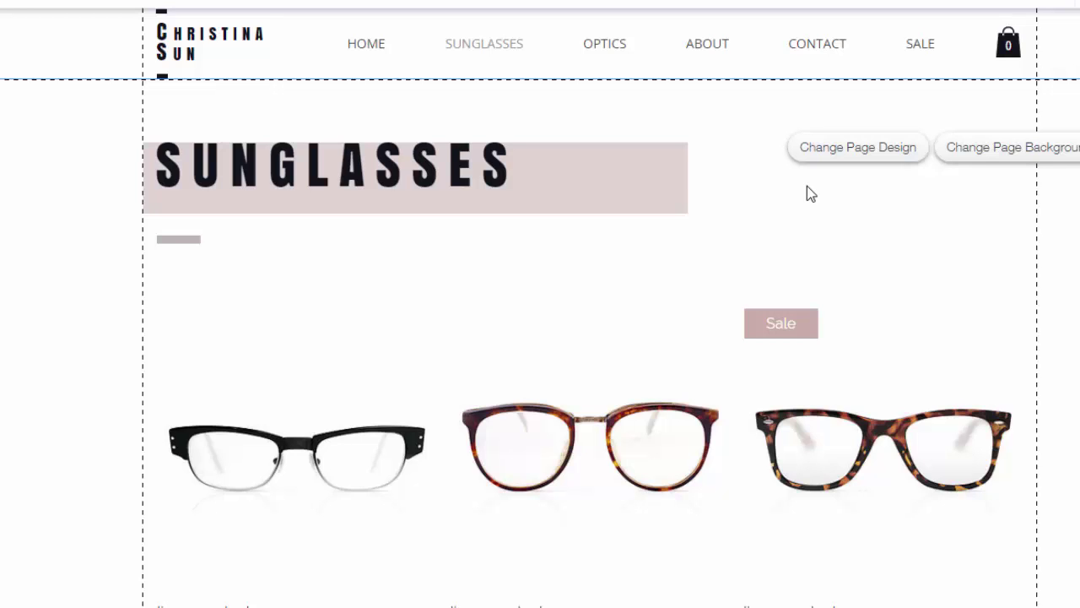
# - Search the App Market for 'snapcard' and add the Snapcard Payments app to the site
pyautogui.click(40, 209)
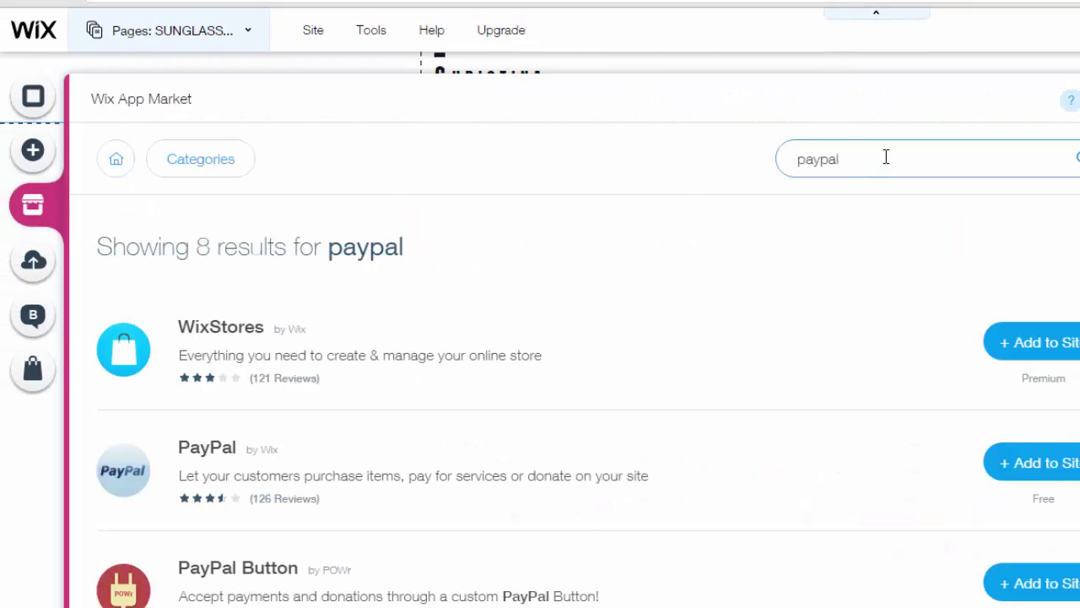
pyautogui.moveTo(886, 157)
pyautogui.mouseDown()
pyautogui.moveTo(765, 162)
pyautogui.moveTo(876, 166)
pyautogui.mouseUp()
pyautogui.press('BackSpace')
pyautogui.press('BackSpace')
pyautogui.press('BackSpace')
pyautogui.press('BackSpace')
pyautogui.press('BackSpace')
pyautogui.press('BackSpace')
pyautogui.write('snapcR')
pyautogui.press('BackSpace')
pyautogui.write('ard')
pyautogui.press('Return')
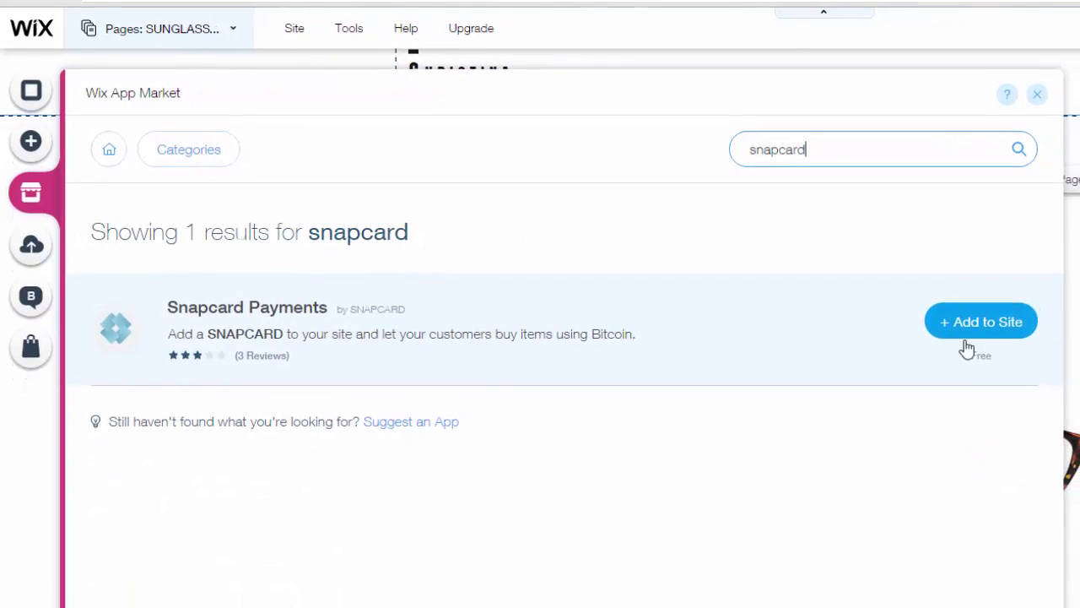
pyautogui.click(1009, 342)
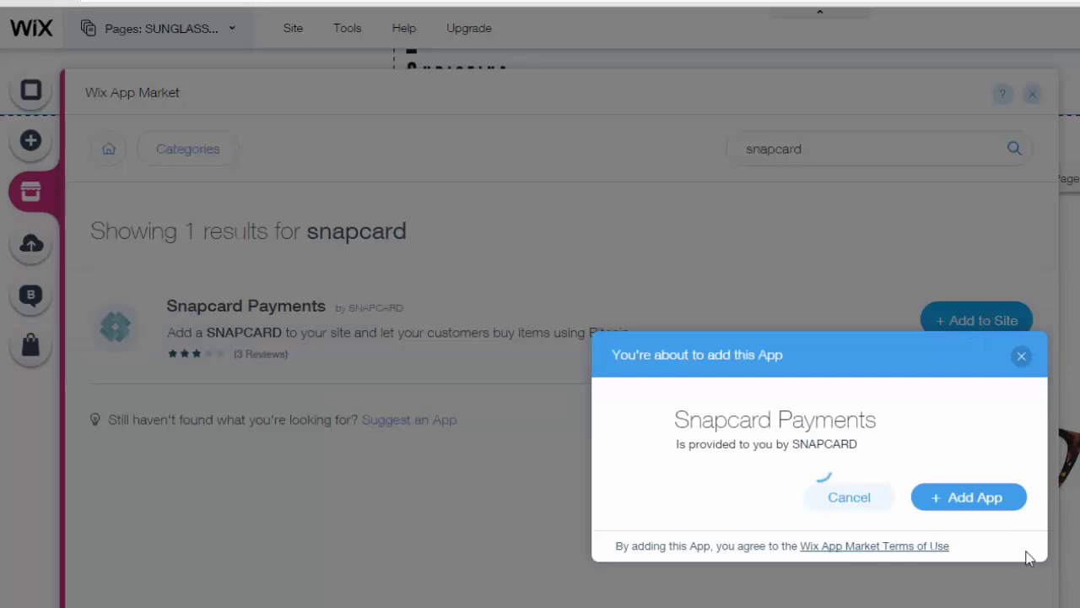
pyautogui.click(1003, 503)
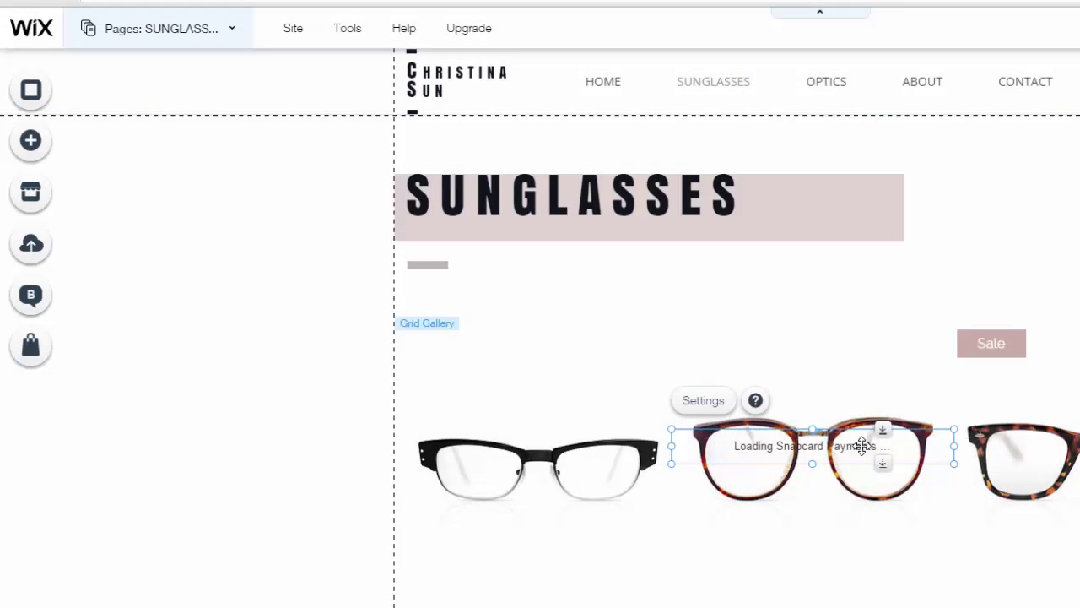
# - Move the Pay with Digital Currency button into the left margin and open its Snapcard settings
pyautogui.moveTo(863, 445); pyautogui.dragTo(340, 349)
pyautogui.doubleClick(339, 351)
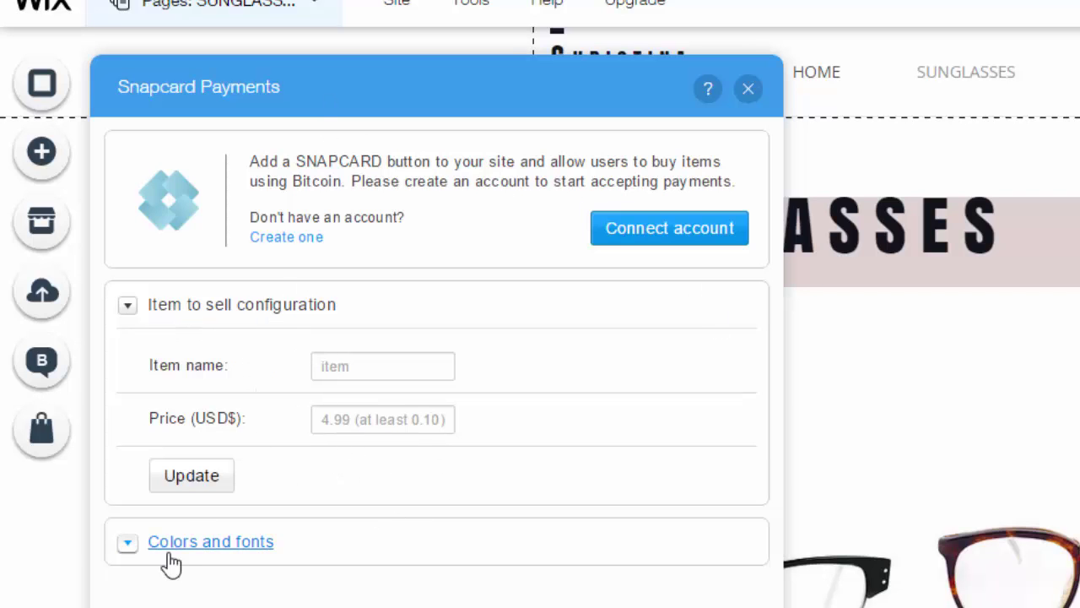
# - Check the Colors and fonts options, close Snapcard settings, and delete the Pay with Digital Currency button
pyautogui.click(141, 541)
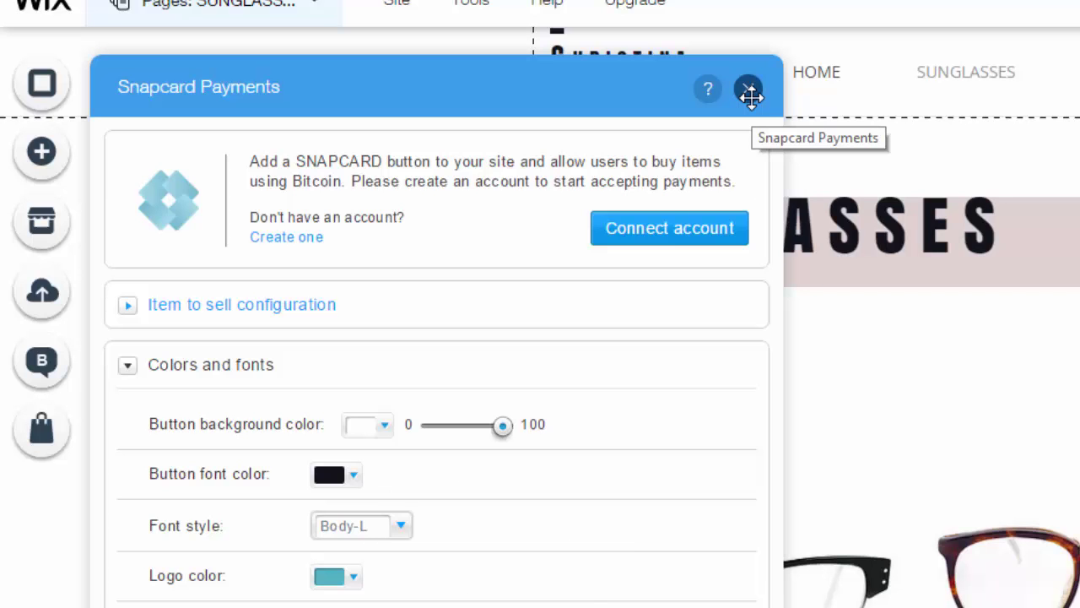
pyautogui.click(750, 91)
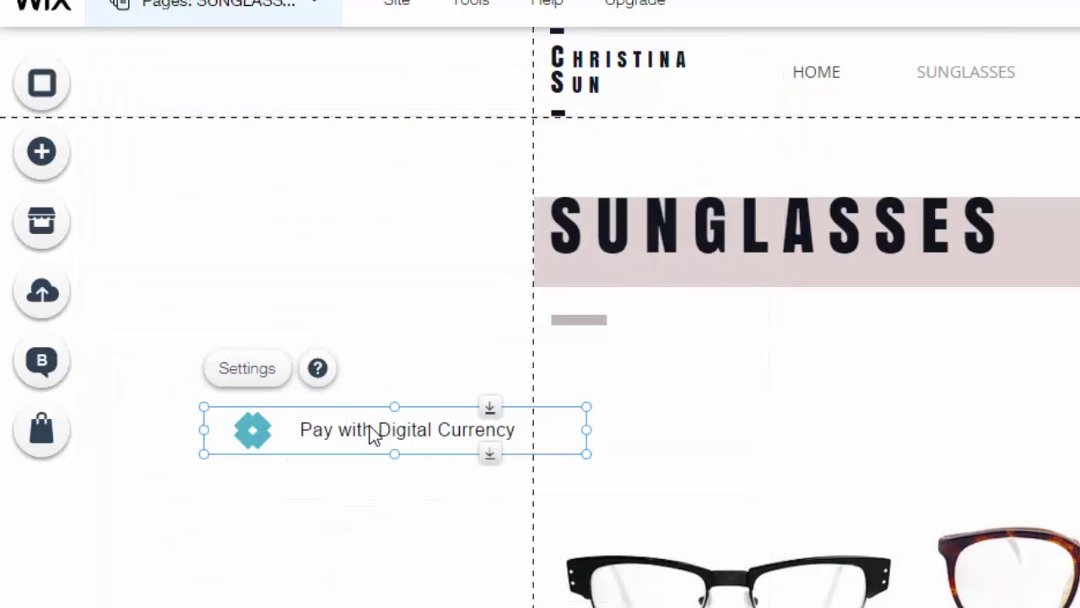
pyautogui.press('Delete')
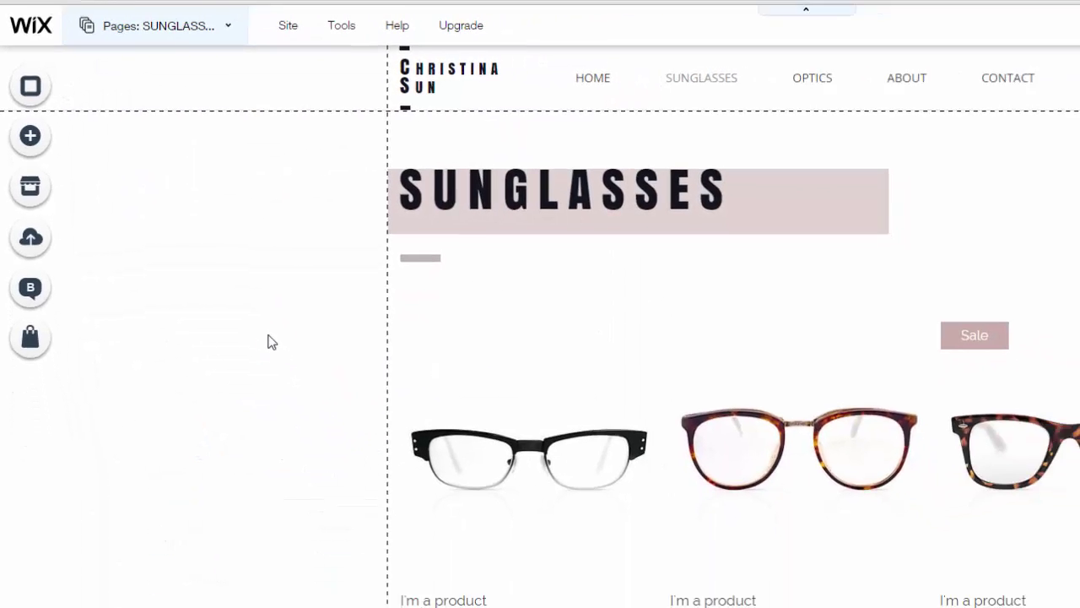